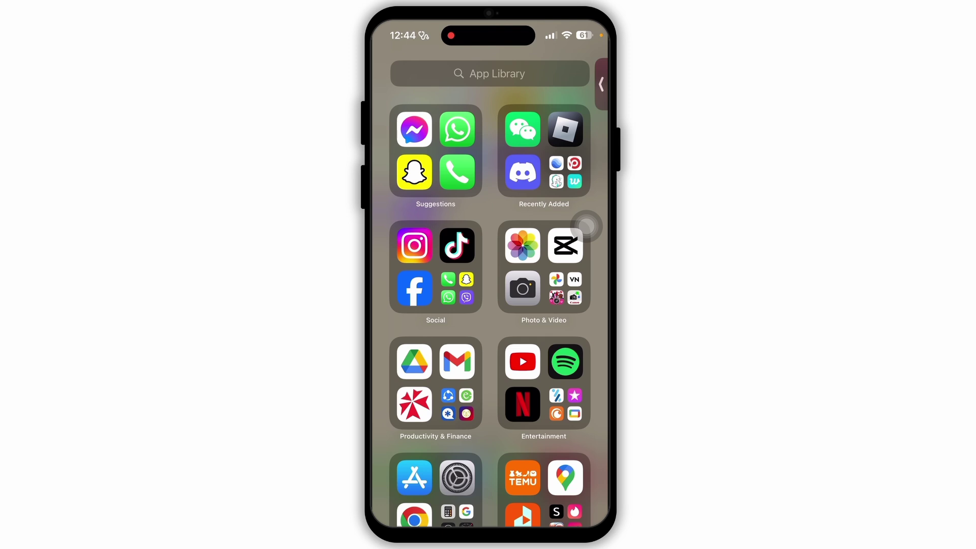
{"action": "left_click", "coordinate": [456, 361]}
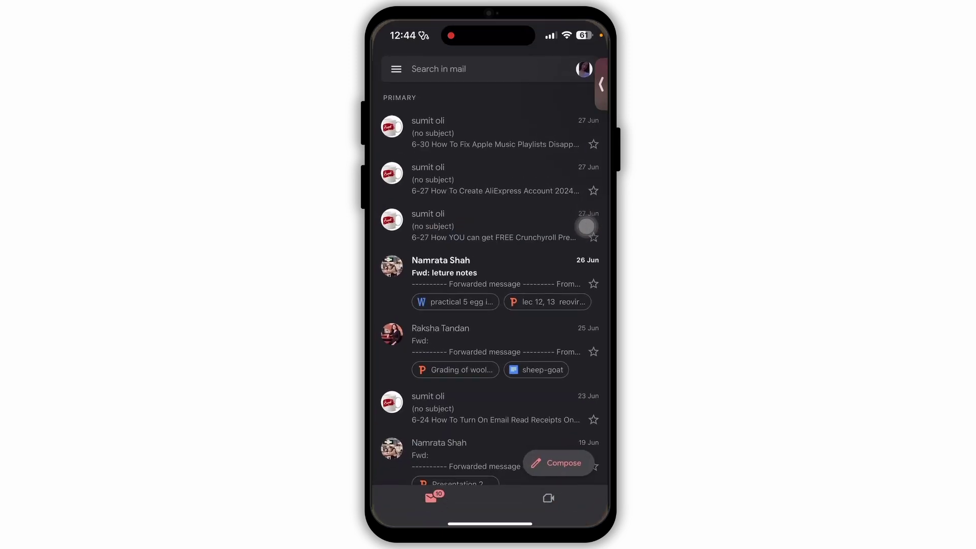
{"action": "scroll", "coordinate": [489, 279], "scroll_direction": "down", "scroll_amount": 5}
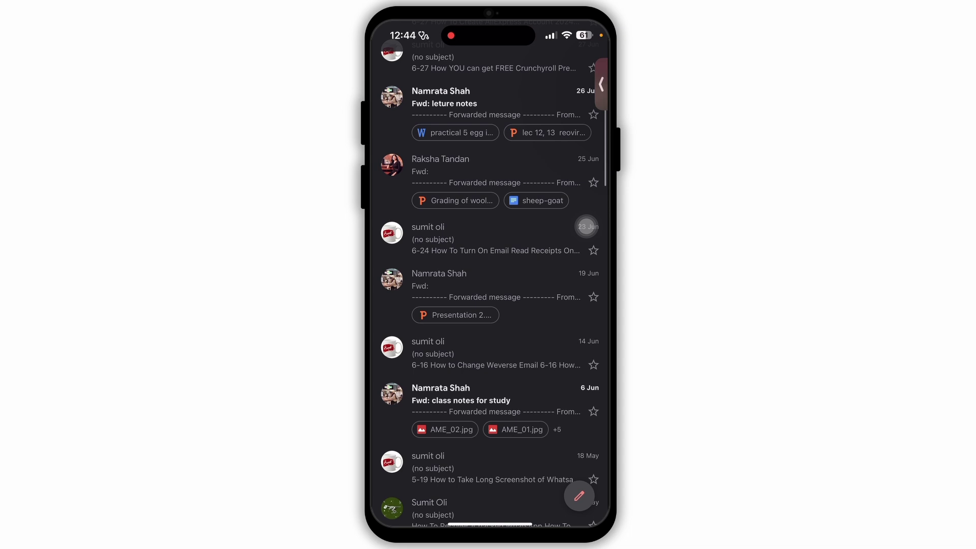
- Long-press the 26 Jun 'Fwd: leture notes' email to start selecting messages
{"action": "left_click", "coordinate": [473, 106]}
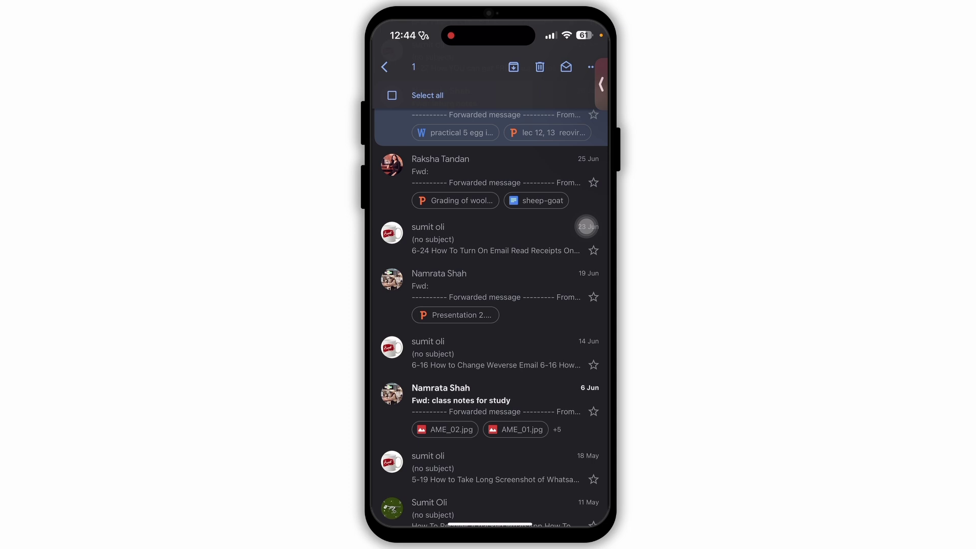
- Select all 41 emails in the inbox
{"action": "left_click", "coordinate": [427, 95]}
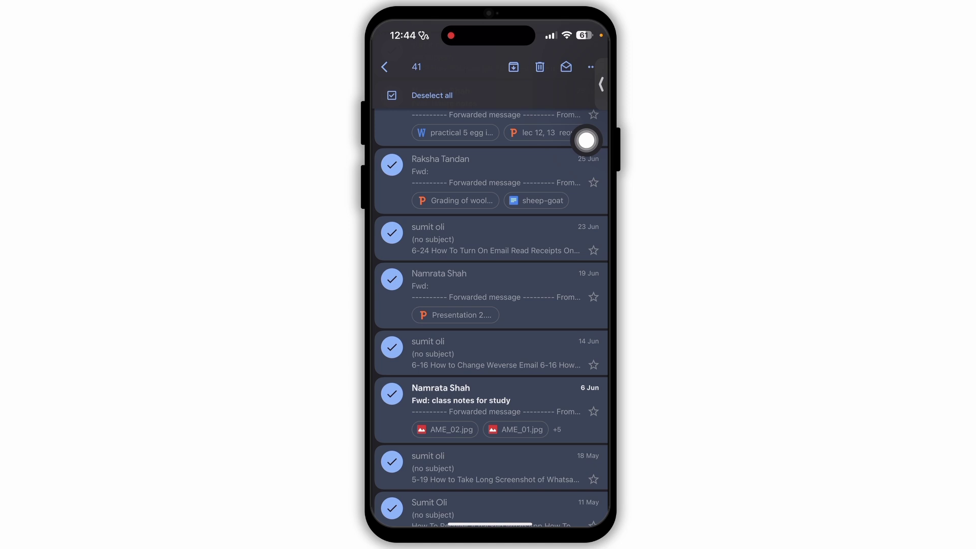
- Leave Gmail and return to the iPhone App Library
{"action": "left_click_drag", "start_coordinate": [489, 525], "coordinate": [489, 343]}
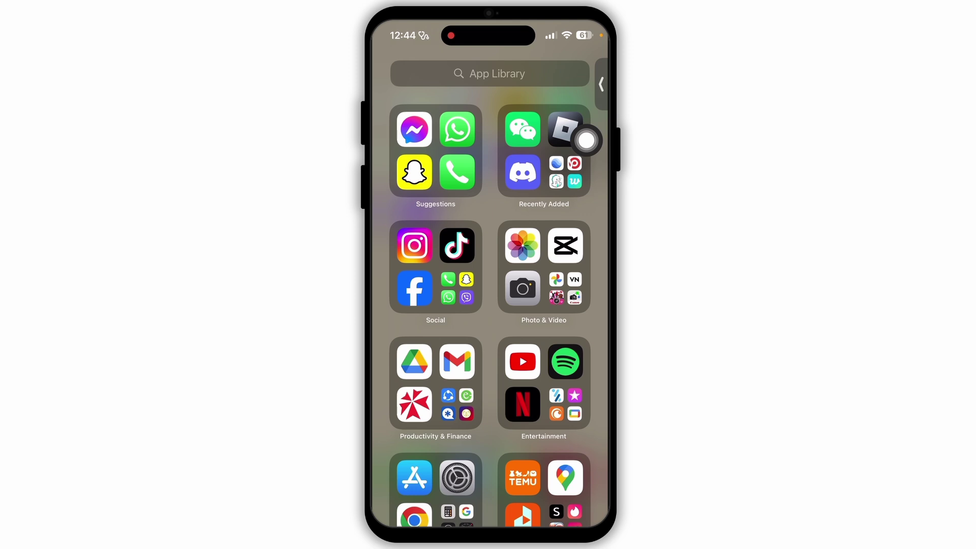
{"action": "left_click", "coordinate": [457, 478]}
{"action": "scroll", "coordinate": [490, 305], "scroll_direction": "down", "scroll_amount": 1}
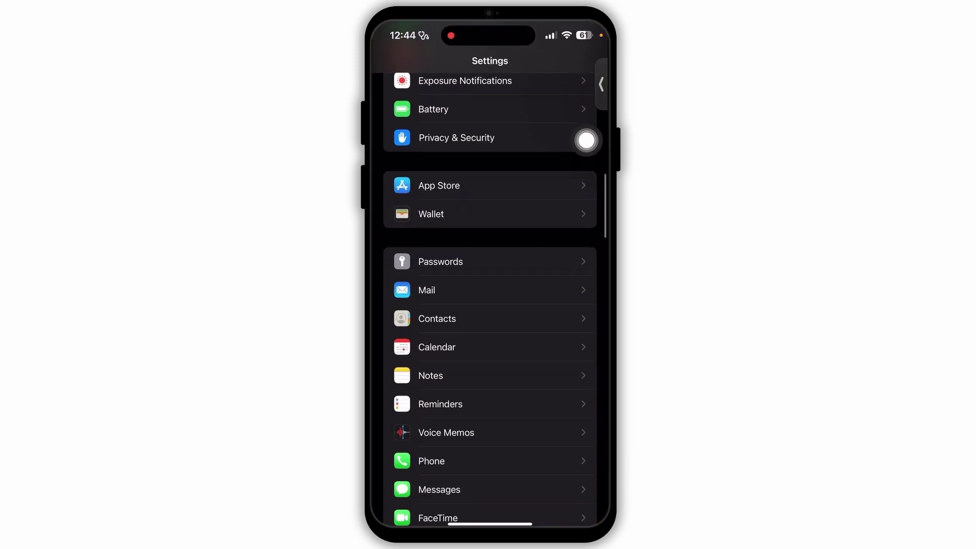
{"action": "left_click", "coordinate": [495, 294]}
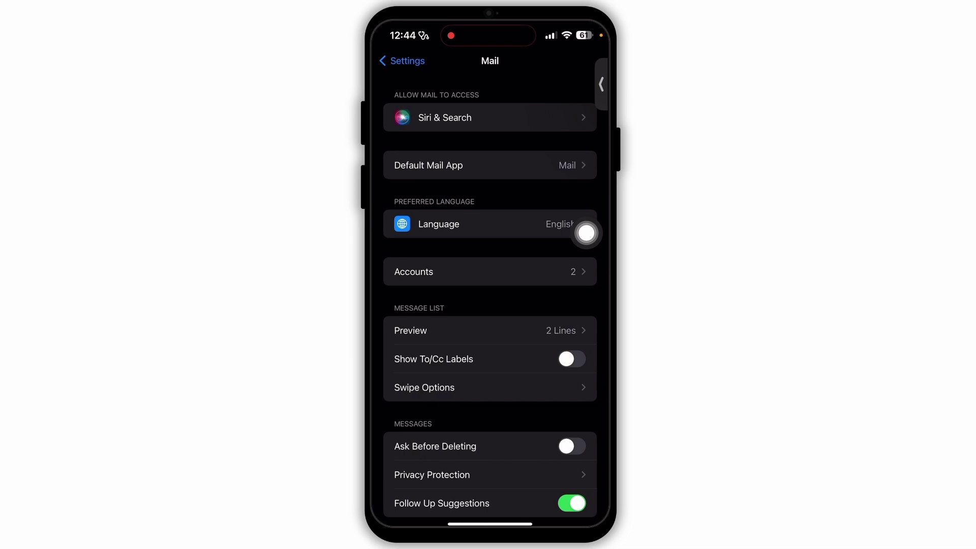
{"action": "left_click", "coordinate": [487, 282]}
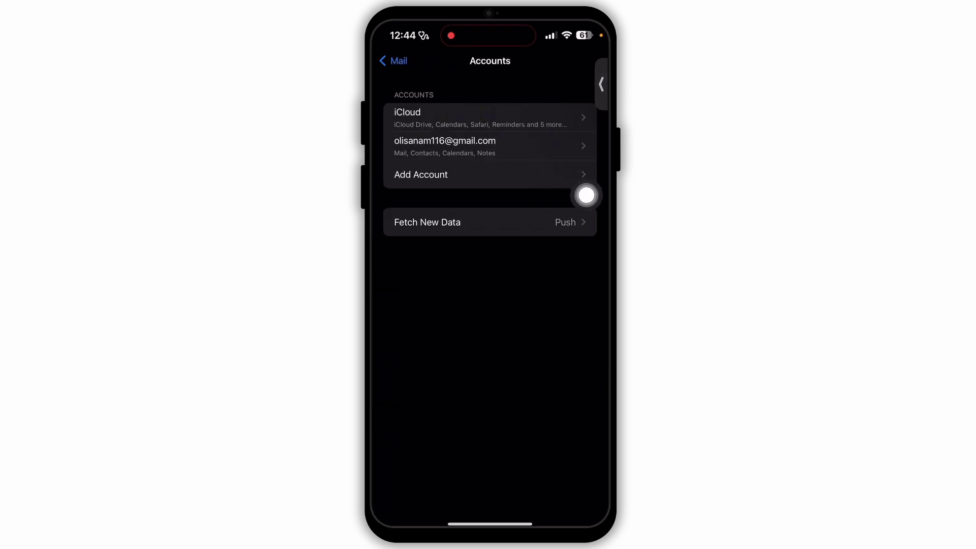
{"action": "left_click", "coordinate": [579, 146]}
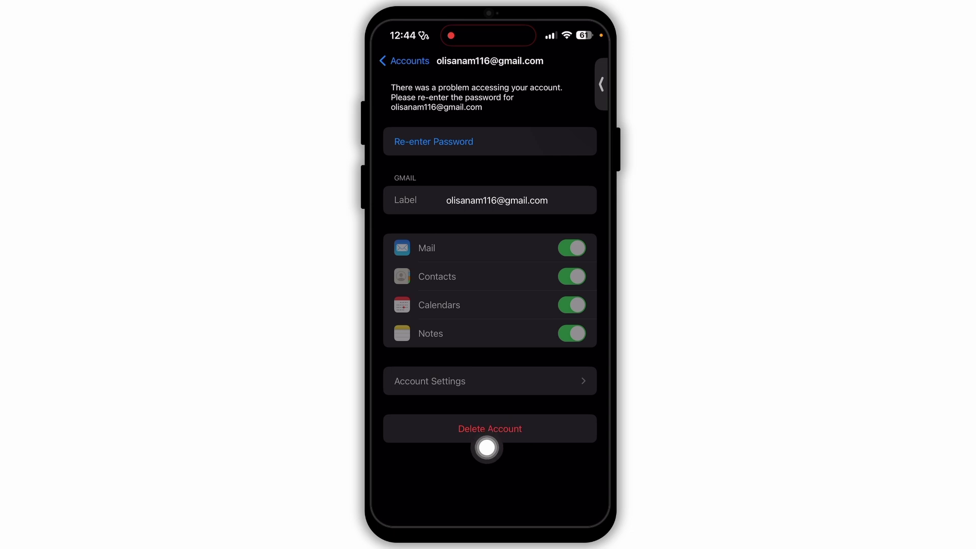
{"action": "key", "text": "super+h"}
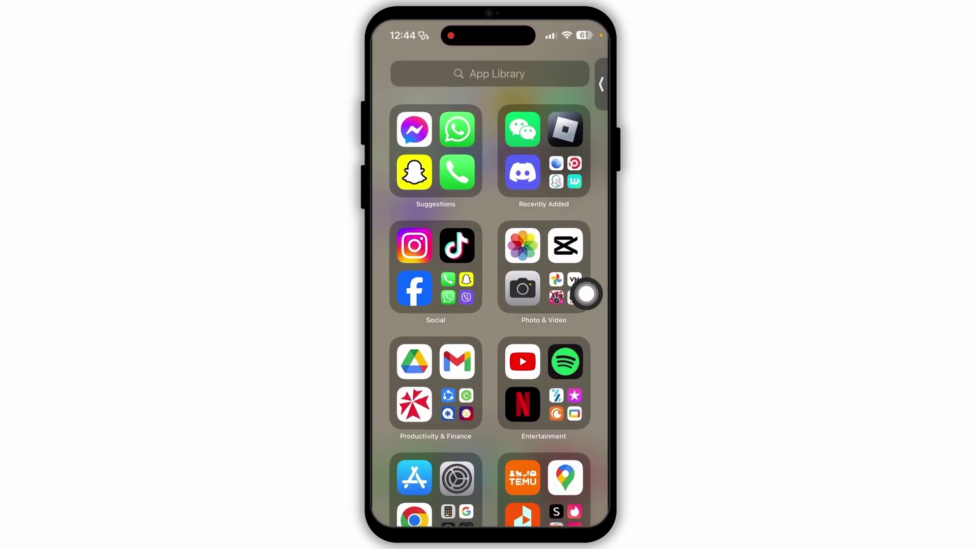